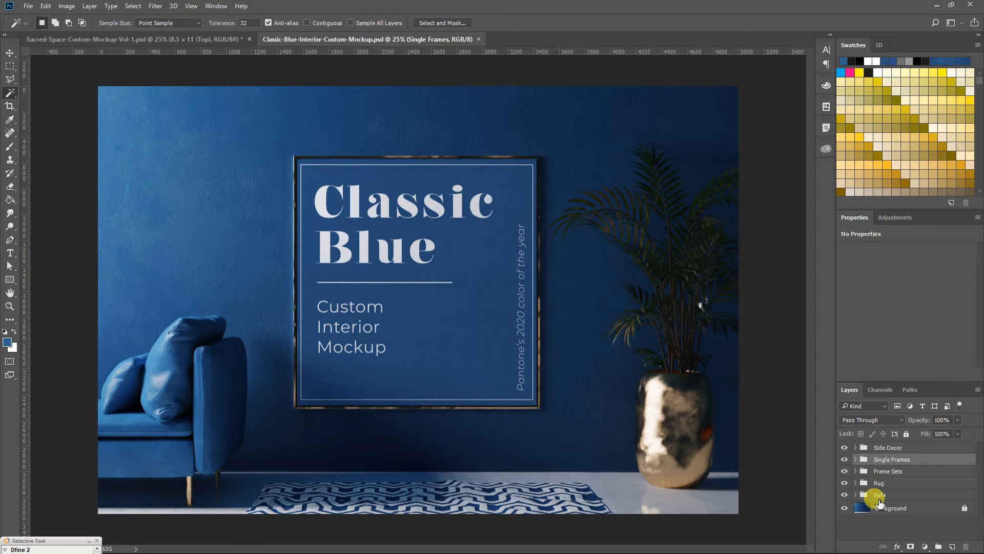
Step: Preview the Lamp and the Side Table in place of the Planter in the Side Decor group, and restore the Planter
{"action": "left_click", "coordinate": [856, 448]}
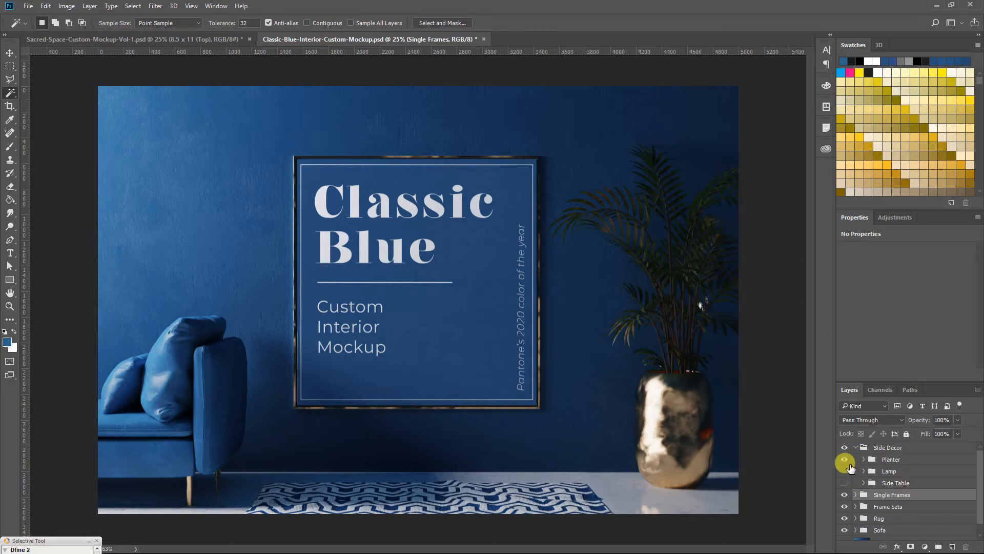
{"action": "left_click", "coordinate": [845, 459]}
{"action": "left_click", "coordinate": [845, 472]}
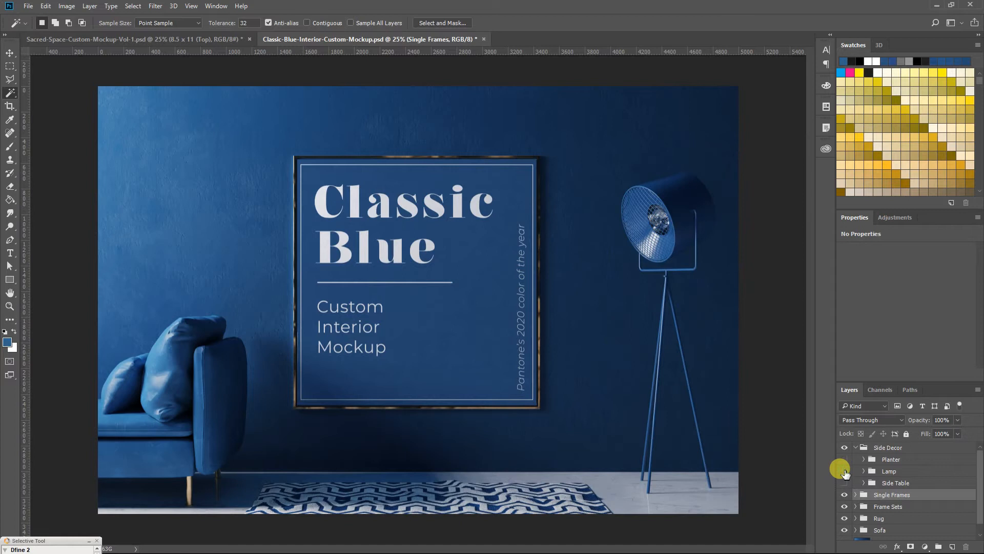
{"action": "left_click", "coordinate": [844, 471]}
{"action": "left_click", "coordinate": [844, 483]}
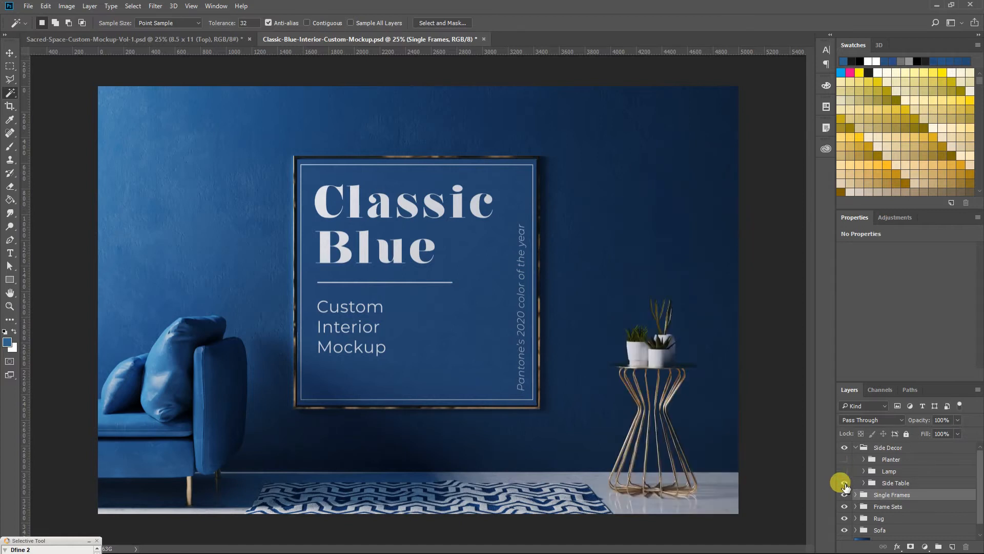
{"action": "left_click", "coordinate": [844, 483]}
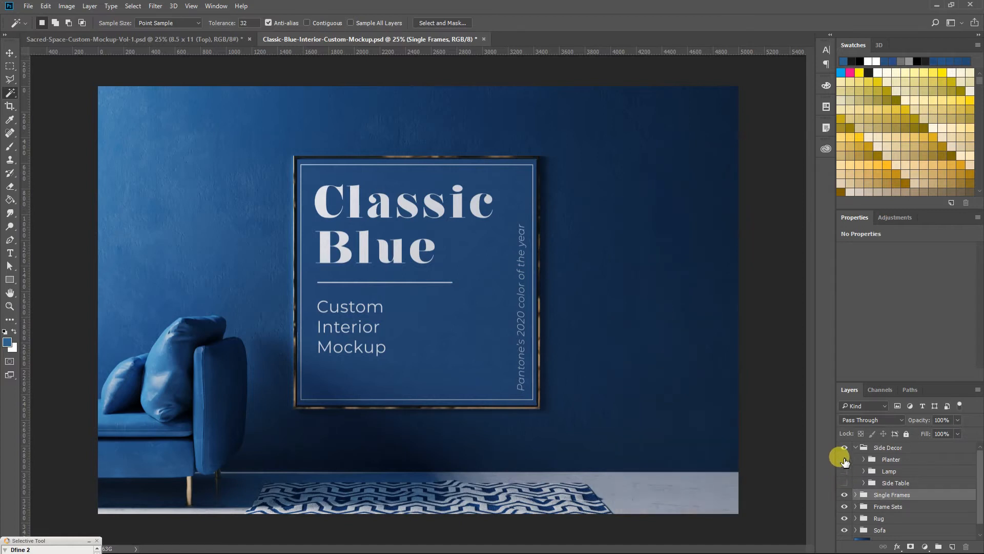
{"action": "left_click", "coordinate": [844, 459]}
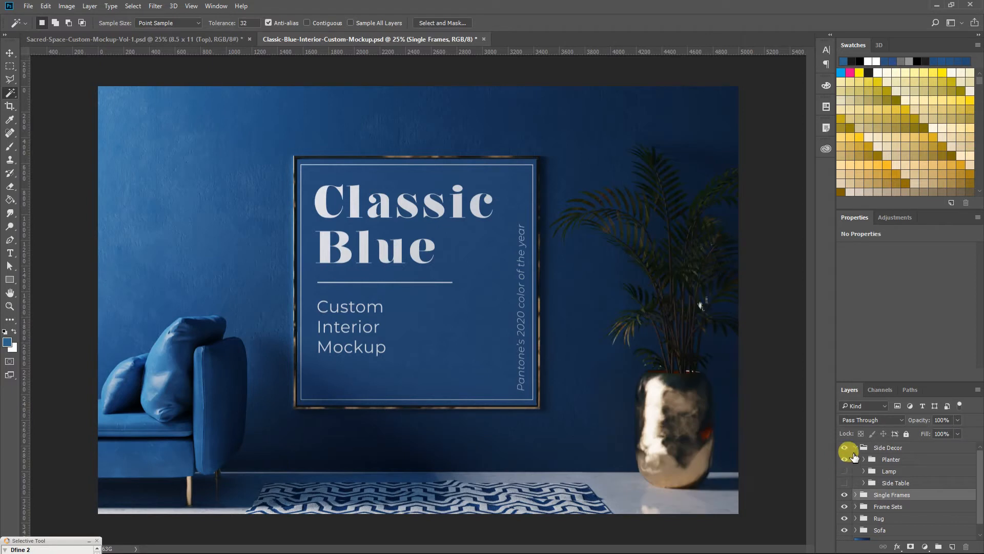
{"action": "left_click", "coordinate": [855, 448]}
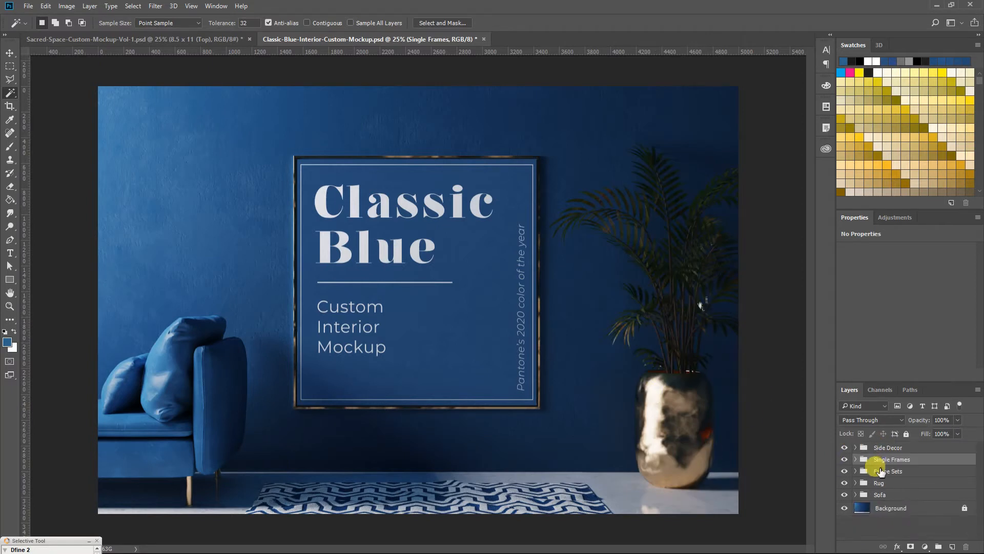
Step: Preview Frame Set 2 and Frame Set 3 with the Single Frames group hidden, and show Single Frames again
{"action": "left_click", "coordinate": [845, 462]}
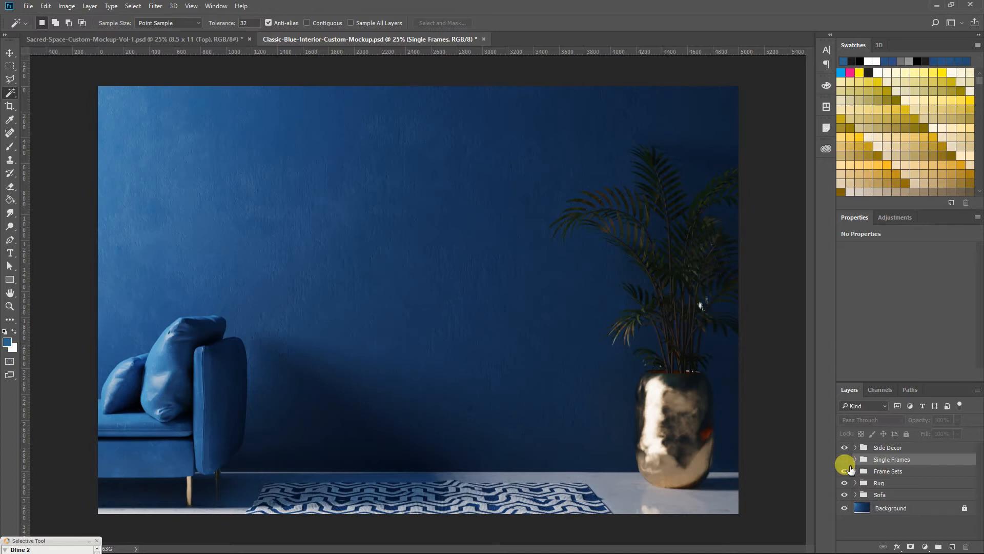
{"action": "left_click", "coordinate": [855, 471]}
{"action": "left_click", "coordinate": [845, 495]}
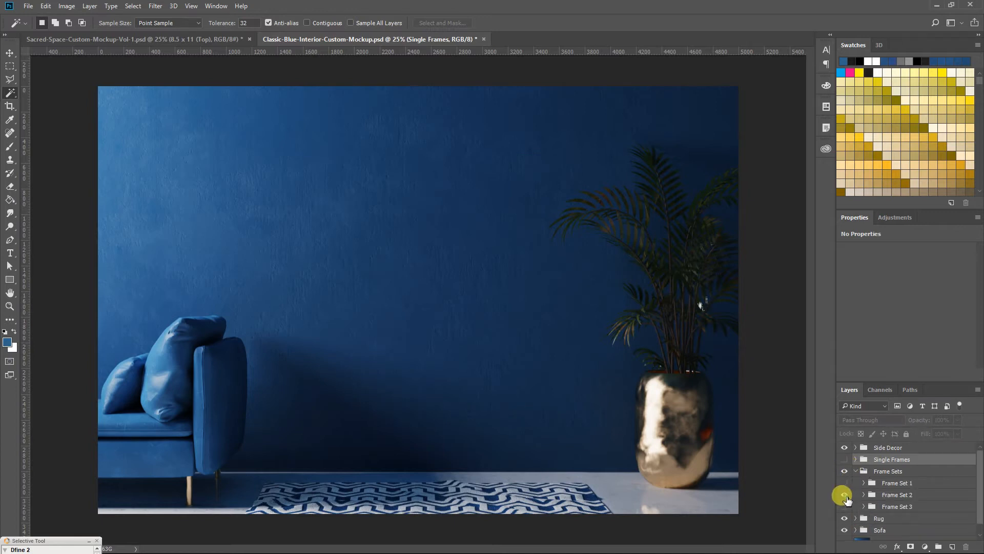
{"action": "left_click", "coordinate": [845, 495]}
{"action": "left_click", "coordinate": [844, 507]}
{"action": "left_click", "coordinate": [845, 507]}
{"action": "left_click", "coordinate": [855, 470]}
{"action": "left_click", "coordinate": [845, 459]}
Step: Swap the 64" x 65" single frame for the 54" x 72" frame
{"action": "left_click", "coordinate": [856, 459]}
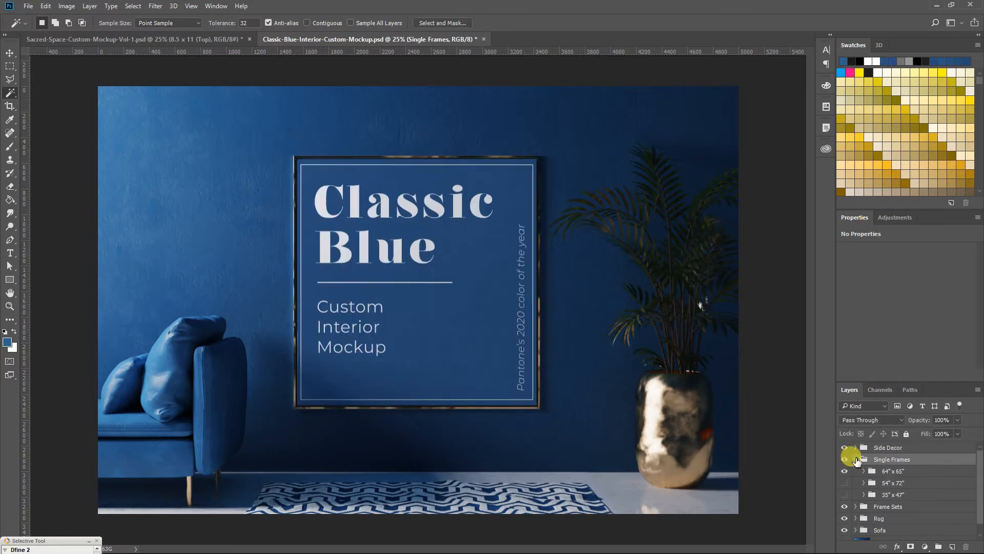
{"action": "left_click", "coordinate": [845, 471]}
{"action": "left_click", "coordinate": [845, 482]}
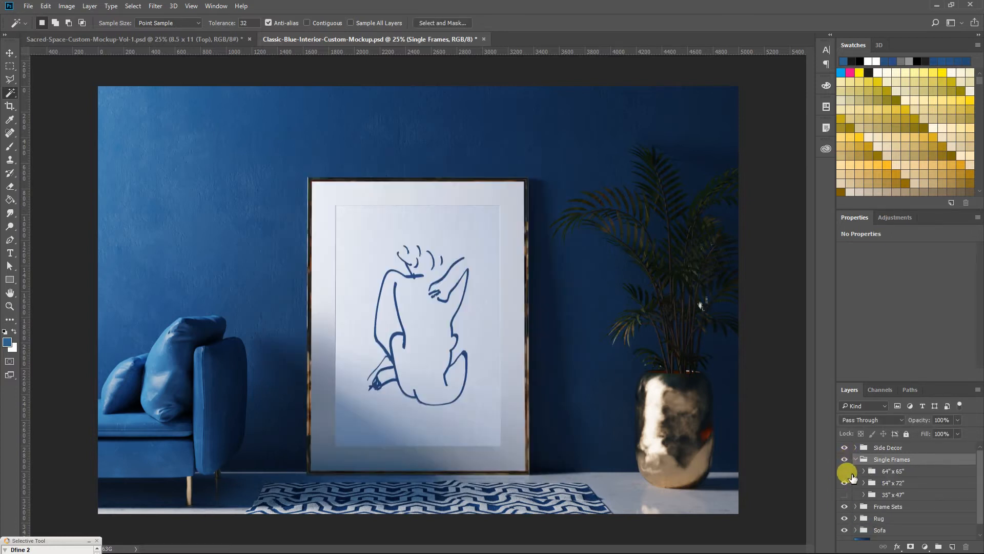
{"action": "left_click", "coordinate": [856, 459]}
Step: Preview the Velvet covering on the sofa and switch to Velvet 2 instead
{"action": "left_click", "coordinate": [855, 494]}
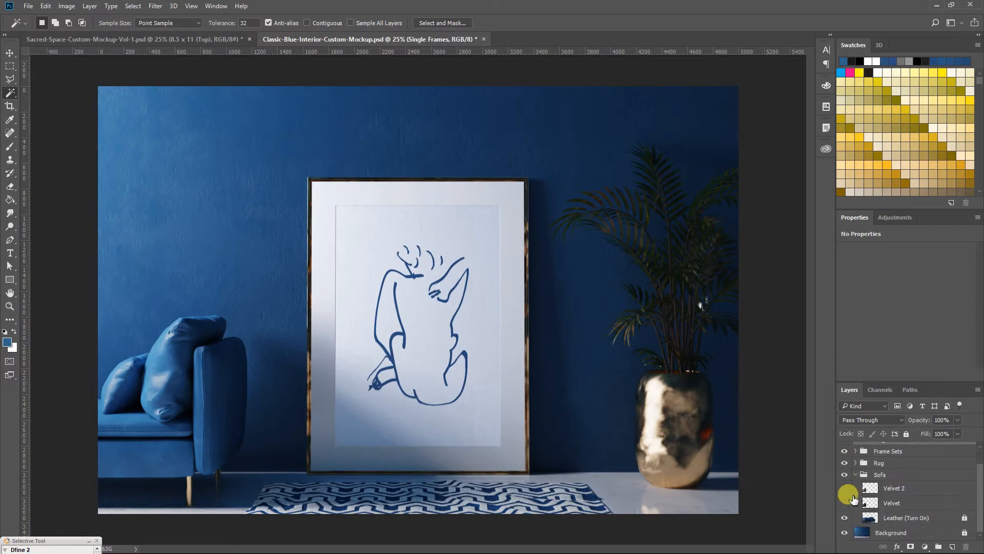
{"action": "left_click", "coordinate": [844, 502]}
{"action": "left_click", "coordinate": [844, 503]}
{"action": "left_click", "coordinate": [845, 488]}
{"action": "left_click", "coordinate": [855, 474]}
Step: Preview the Rug 2 pattern on the floor rug and hide it again
{"action": "left_click", "coordinate": [856, 483]}
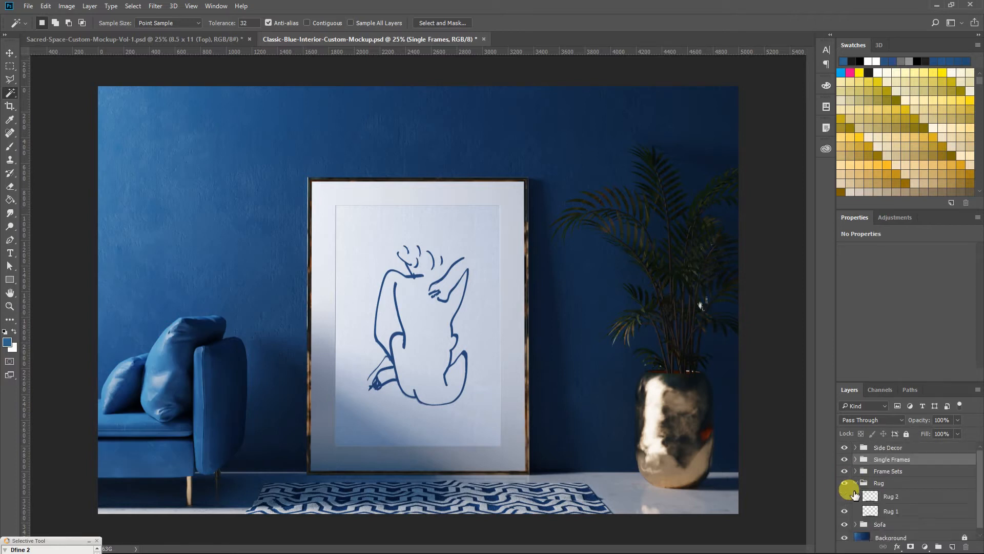
{"action": "left_click", "coordinate": [844, 496]}
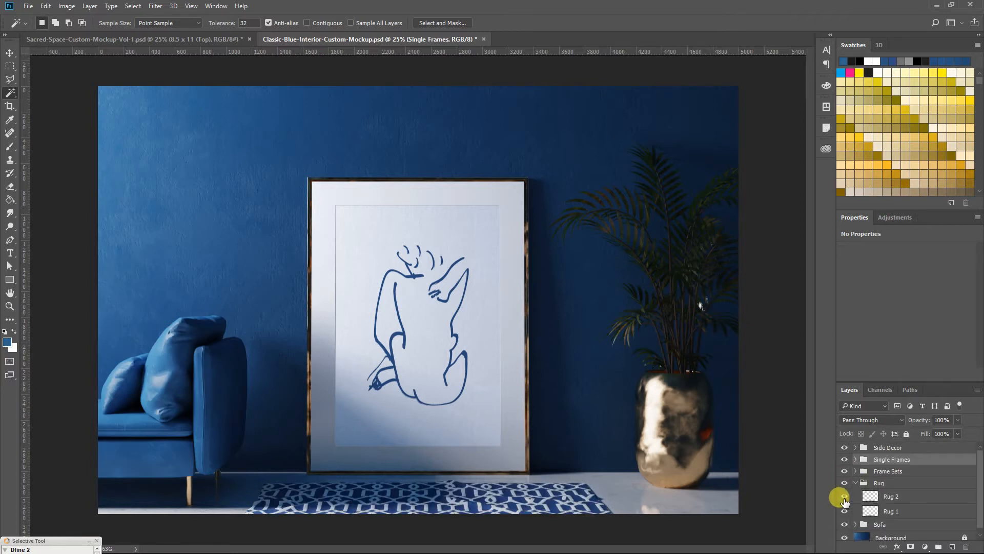
{"action": "left_click", "coordinate": [844, 498]}
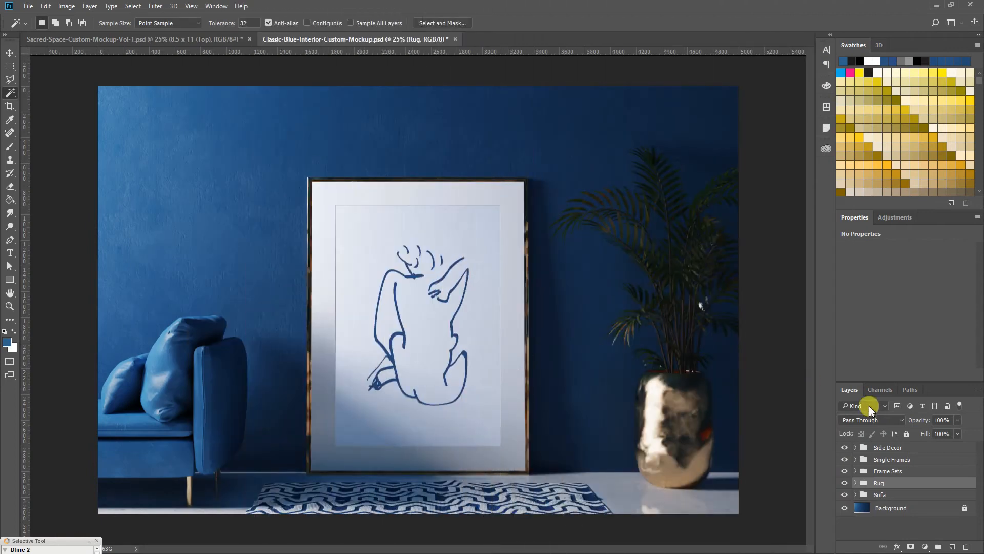
Step: Open the Your Artwork Here smart object from the Frame Setup group of the 54" x 72" frame
{"action": "left_click", "coordinate": [856, 459]}
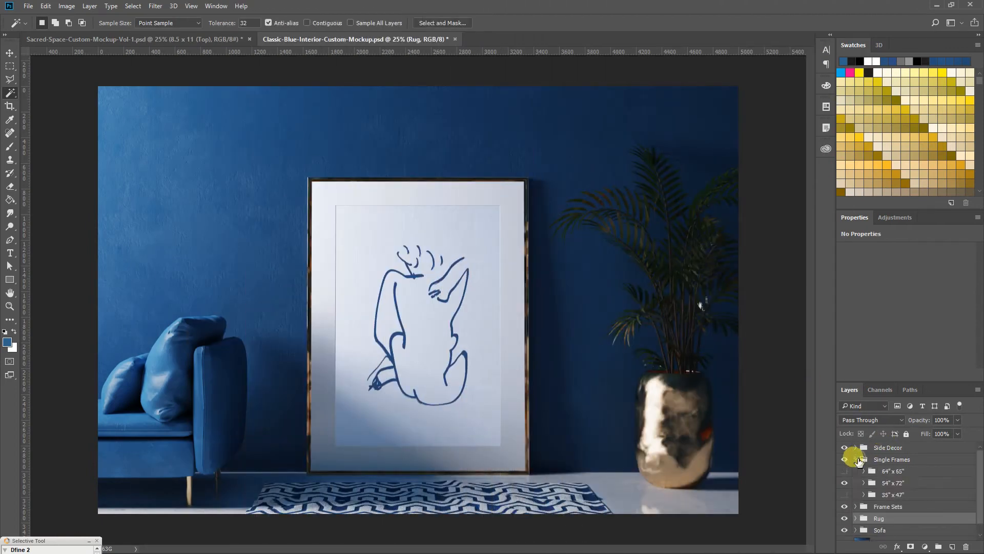
{"action": "left_click", "coordinate": [864, 483]}
{"action": "scroll", "coordinate": [865, 487], "scroll_direction": "down", "scroll_amount": 1}
{"action": "left_click", "coordinate": [872, 482]}
{"action": "scroll", "coordinate": [871, 482], "scroll_direction": "down", "scroll_amount": 2}
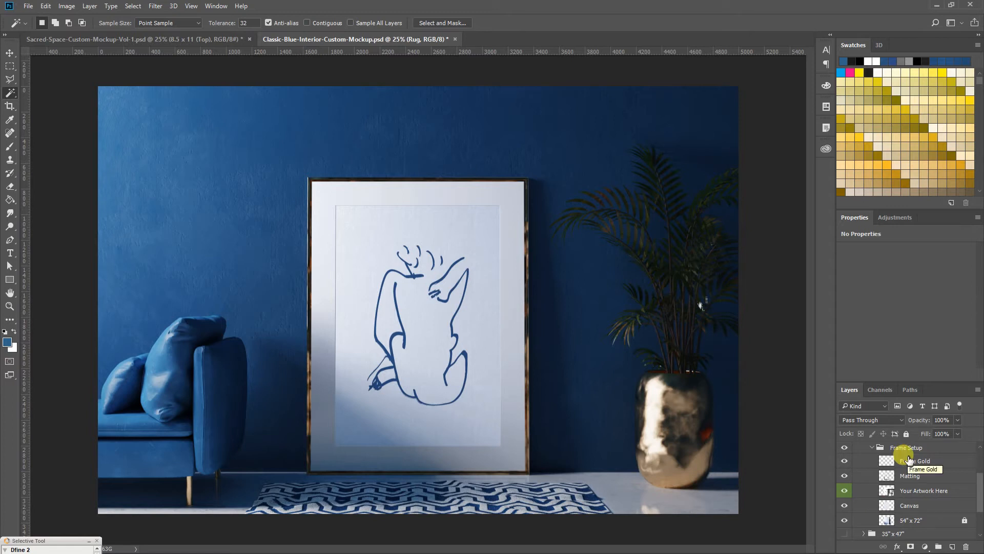
{"action": "left_click", "coordinate": [890, 494]}
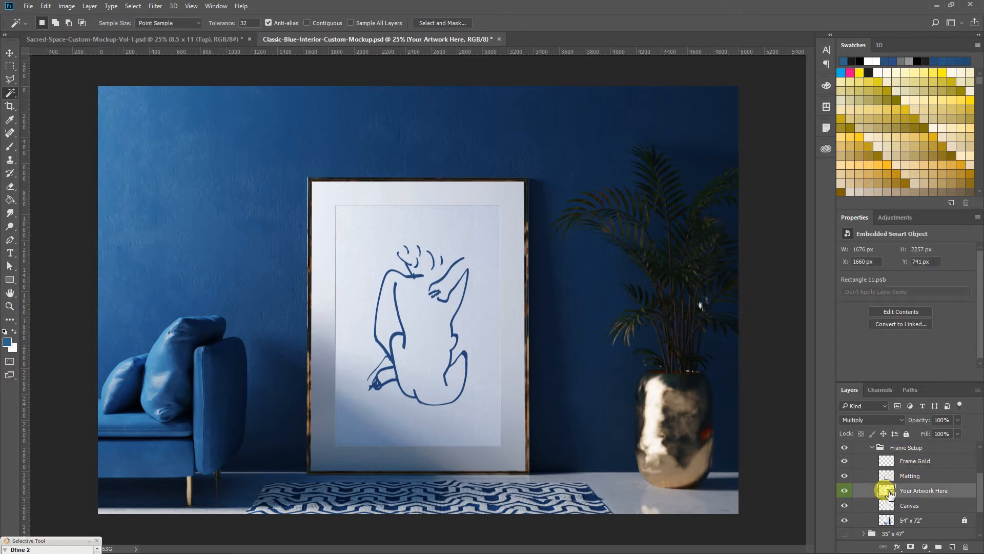
{"action": "double_click", "coordinate": [890, 494]}
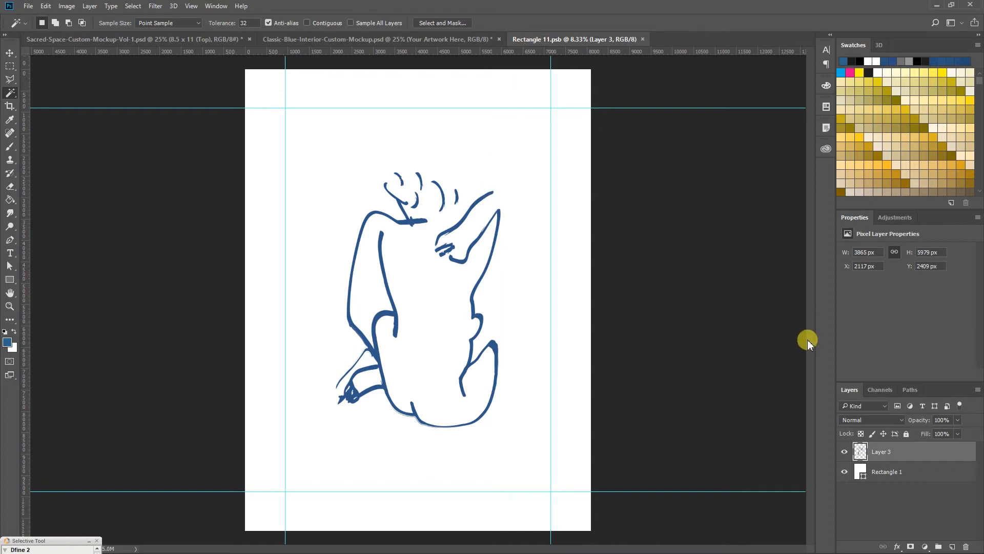
Step: Hide the Layer 3 drawing and place pf-misc14-adj01393-adj-a.jpg from the Portrait folder into the artwork document
{"action": "left_click", "coordinate": [845, 452]}
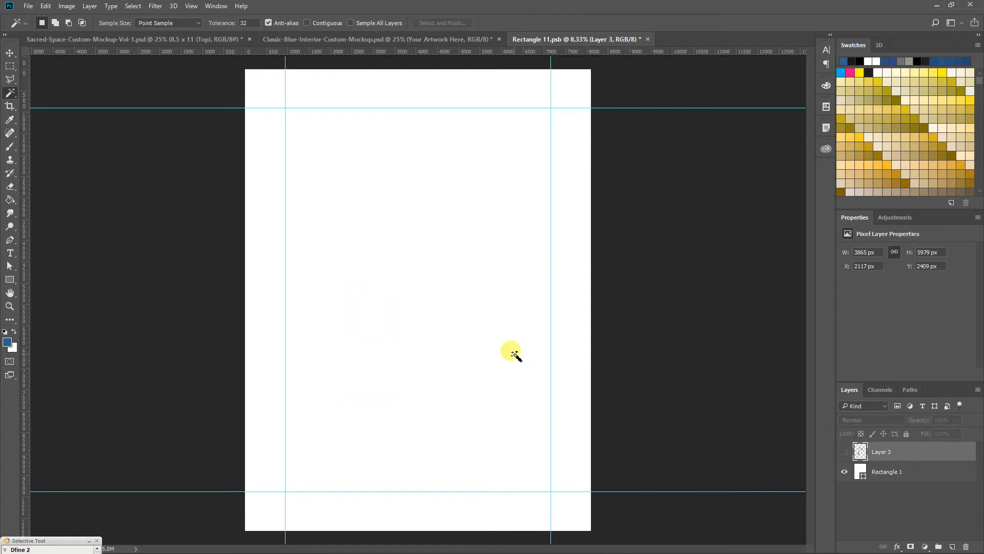
{"action": "key", "text": "super"}
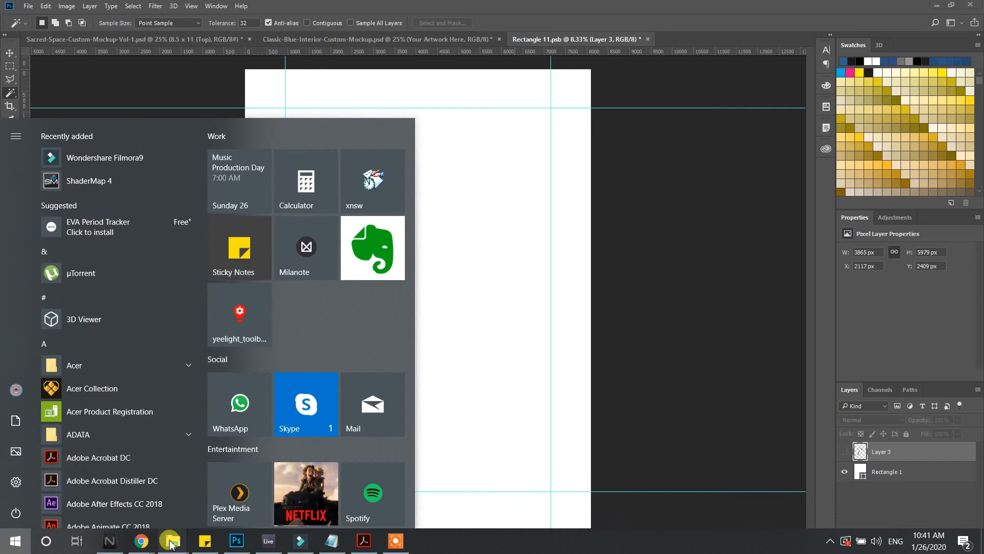
{"action": "mouse_move", "coordinate": [173, 544]}
{"action": "left_click", "coordinate": [132, 494]}
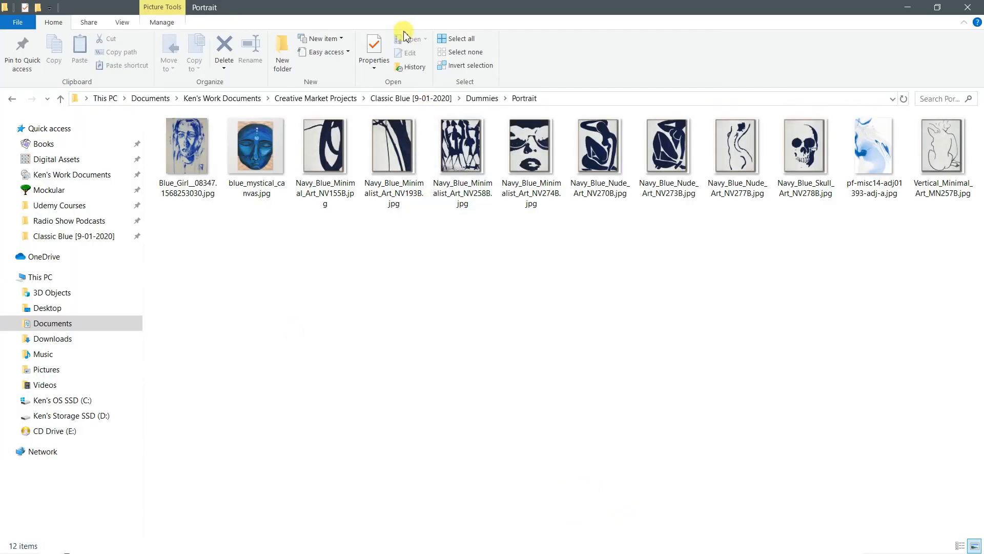
{"action": "left_click_drag", "start_coordinate": [402, 10], "coordinate": [182, 234]}
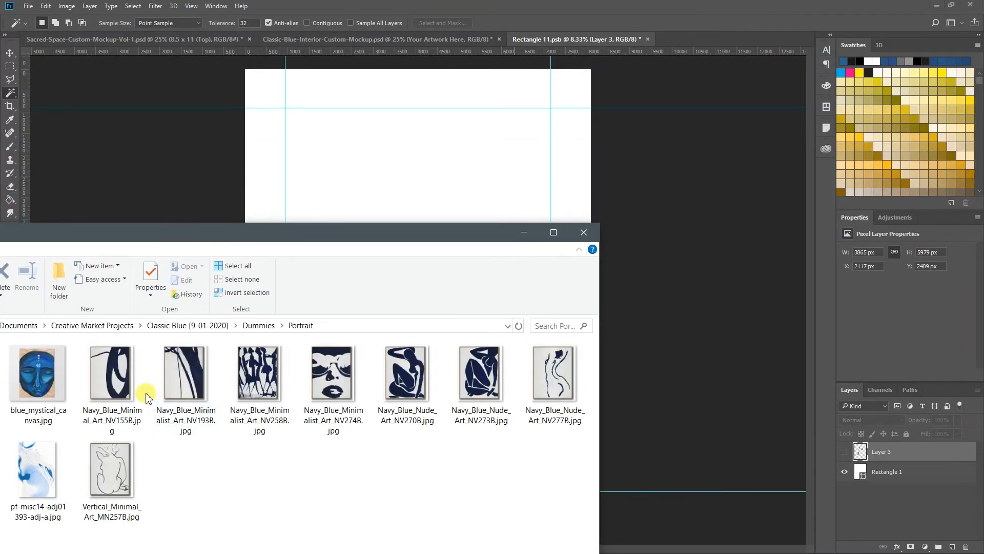
{"action": "left_click_drag", "start_coordinate": [37, 467], "coordinate": [433, 205]}
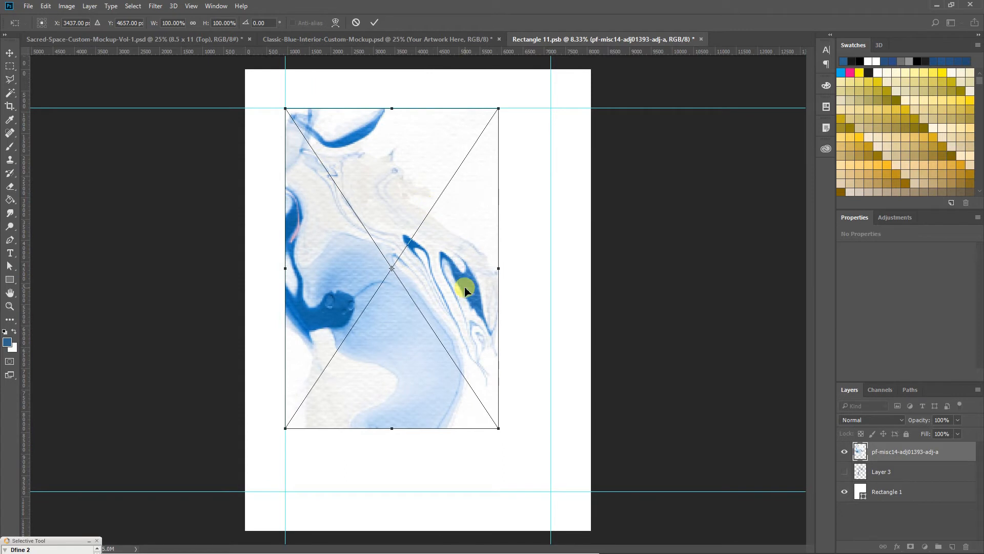
Step: Scale the placed marble image to fill the area between the guides and apply the placement
{"action": "left_click_drag", "start_coordinate": [498, 428], "coordinate": [551, 491]}
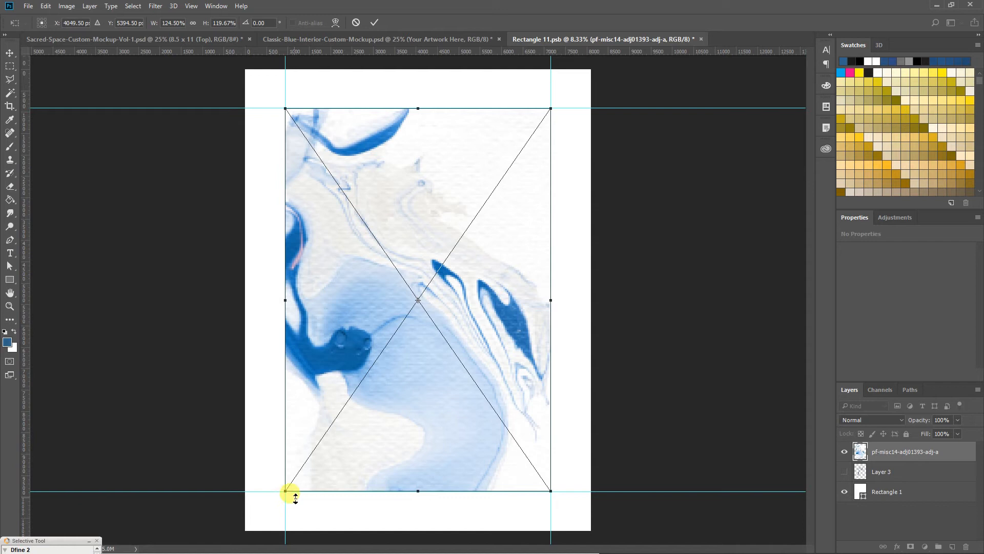
{"action": "left_click", "coordinate": [11, 145]}
{"action": "left_click", "coordinate": [435, 218]}
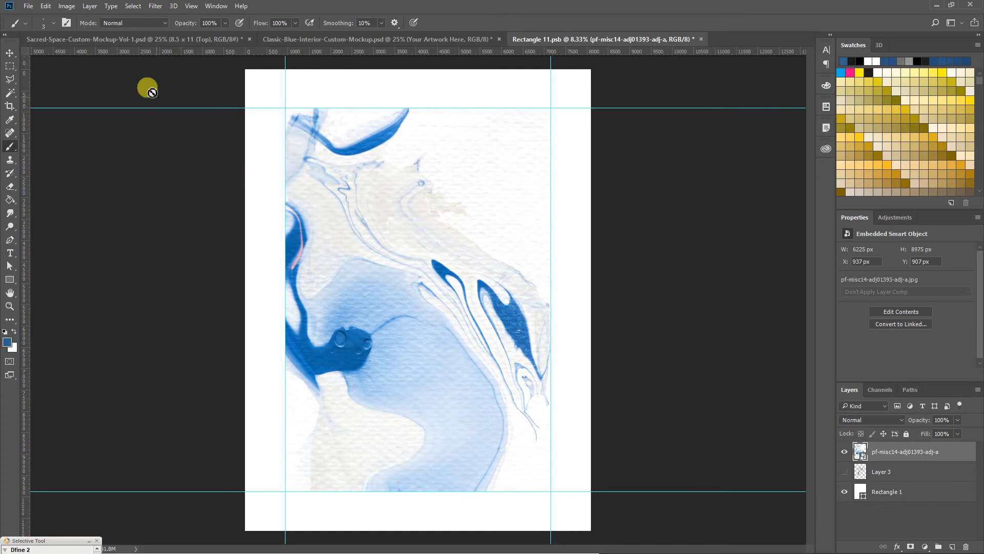
Step: Save and close Rectangle 11.psb to update the framed artwork in the mockup
{"action": "left_click", "coordinate": [28, 6]}
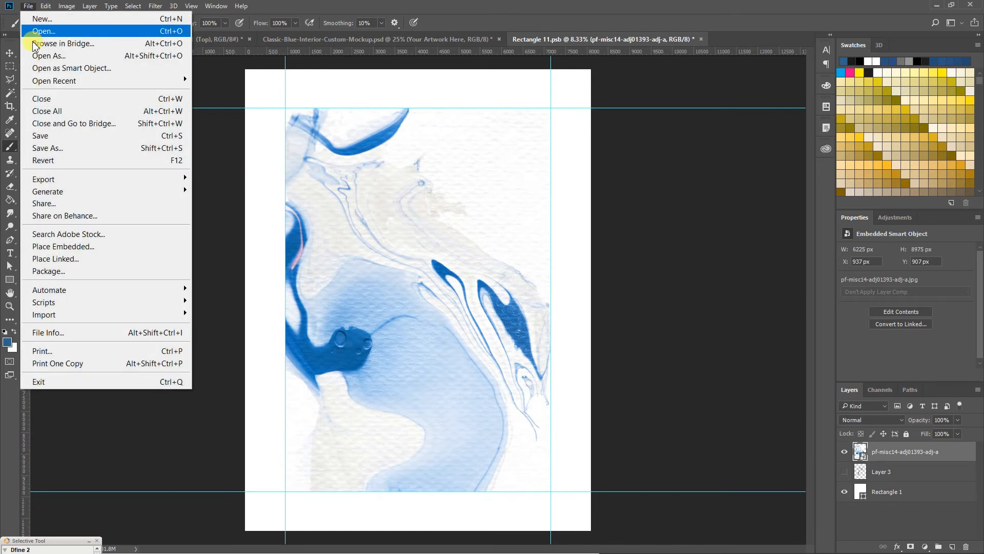
{"action": "left_click", "coordinate": [40, 136]}
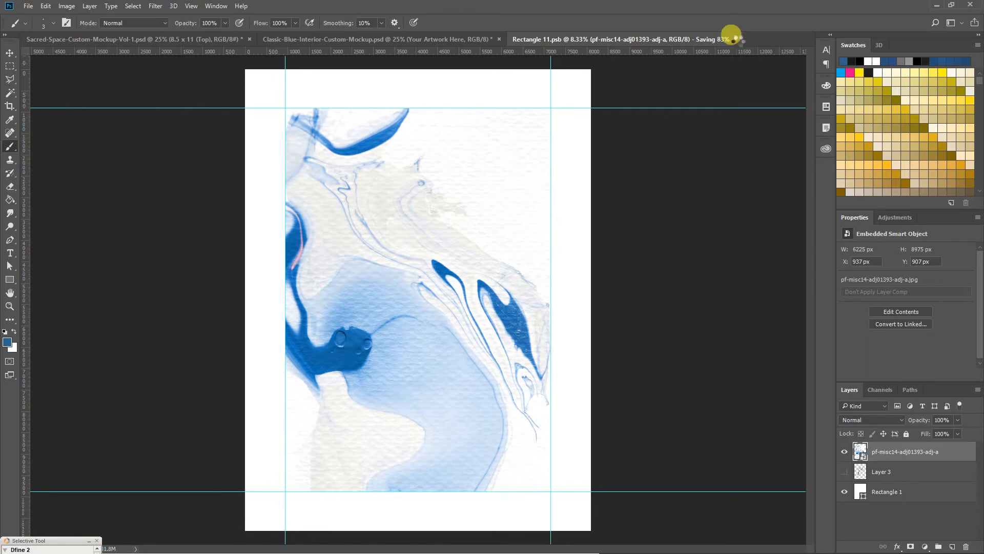
{"action": "left_click", "coordinate": [697, 39]}
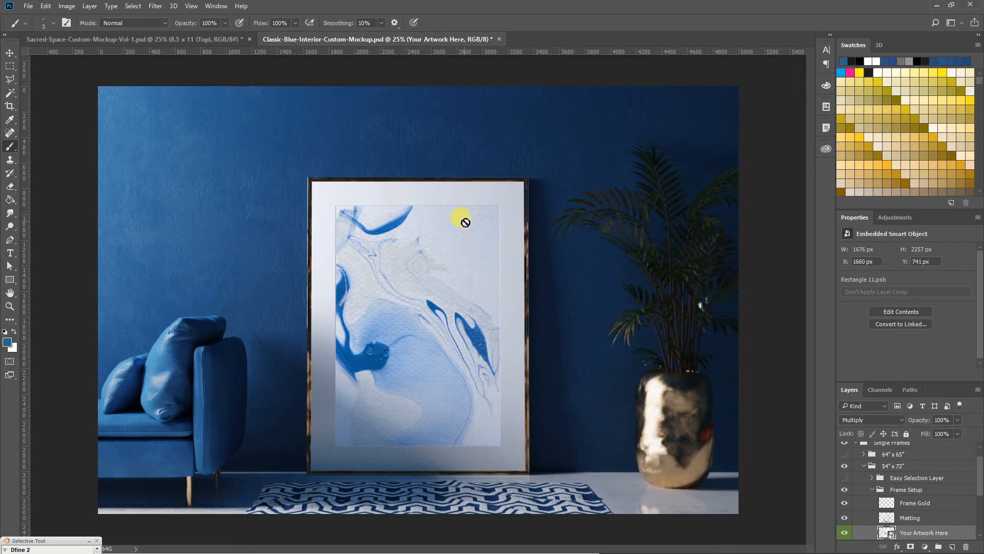
{"action": "key", "text": "v"}
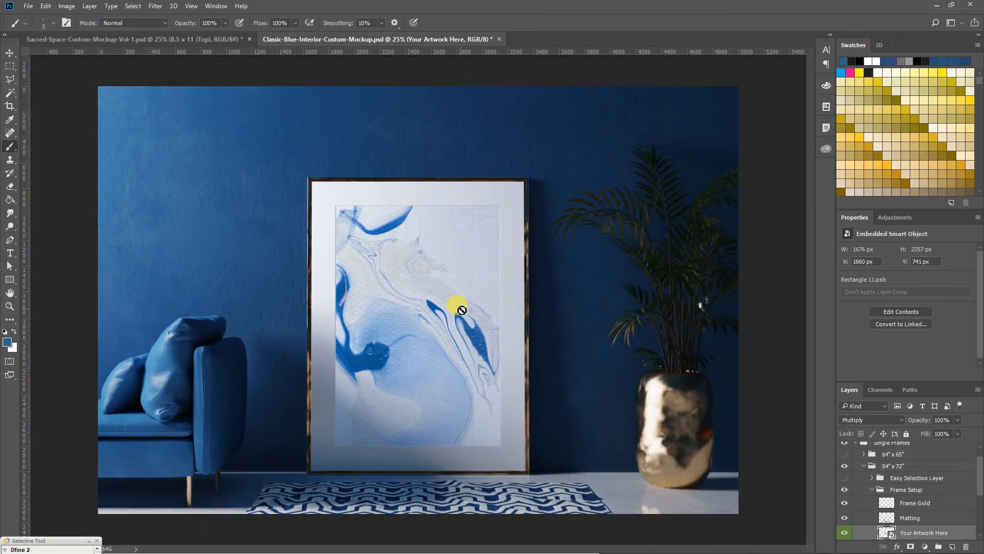
Step: Preview the 54" x 72" frame without Frame Gold and Matting, and show both layers again
{"action": "scroll", "coordinate": [926, 494], "scroll_direction": "down", "scroll_amount": 3}
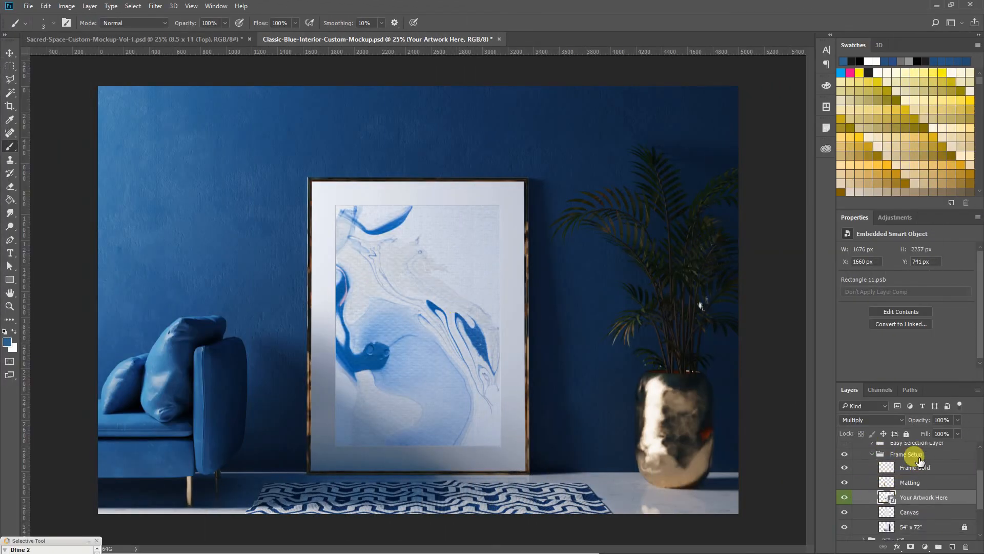
{"action": "scroll", "coordinate": [903, 476], "scroll_direction": "up", "scroll_amount": 1}
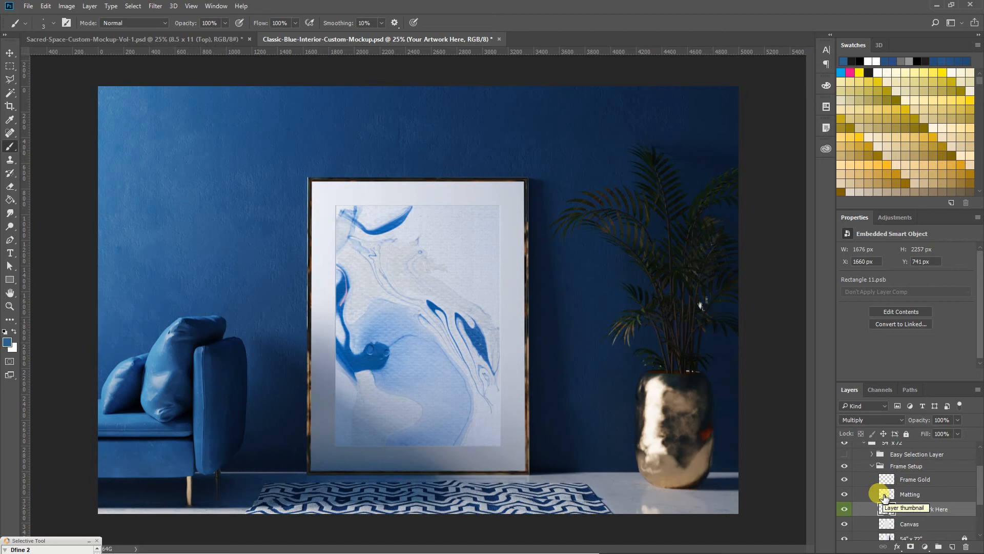
{"action": "left_click", "coordinate": [845, 479]}
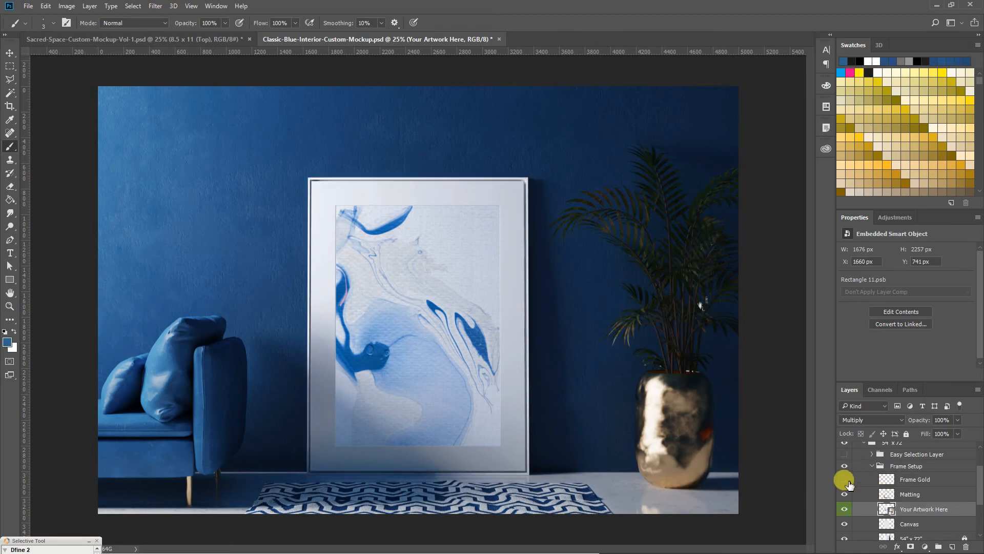
{"action": "left_click", "coordinate": [845, 494]}
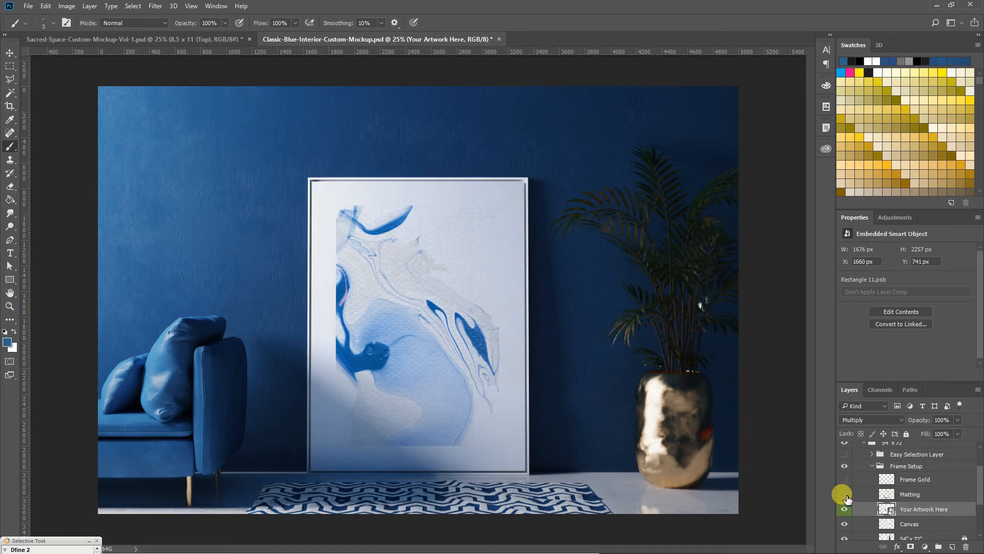
{"action": "left_click", "coordinate": [845, 494]}
{"action": "left_click", "coordinate": [844, 479]}
{"action": "left_click", "coordinate": [844, 479]}
{"action": "left_click", "coordinate": [845, 494]}
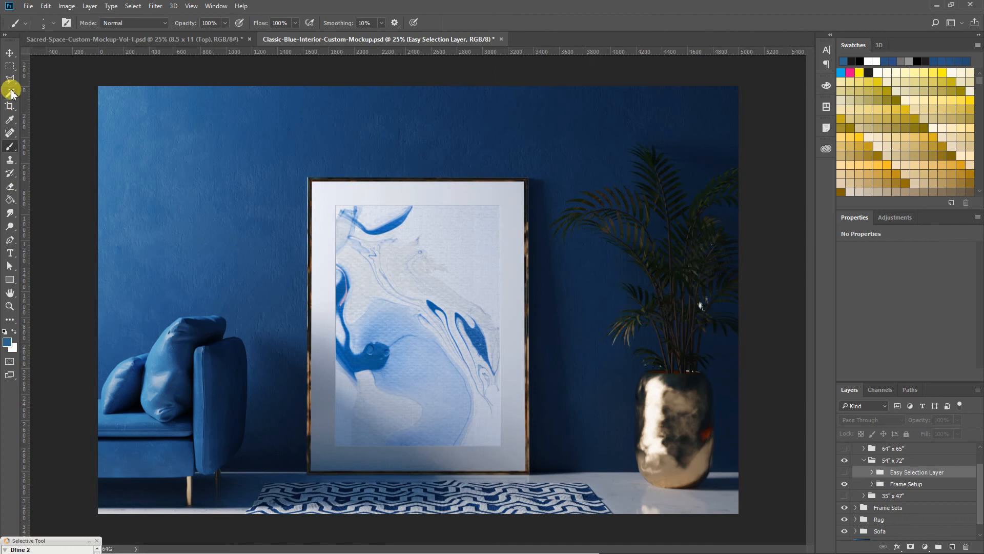
Step: With the Magic Wand active, expand and show the 54" x 72" Easy Selection Layer group, and preview Layer A before hiding it again
{"action": "left_click", "coordinate": [10, 93]}
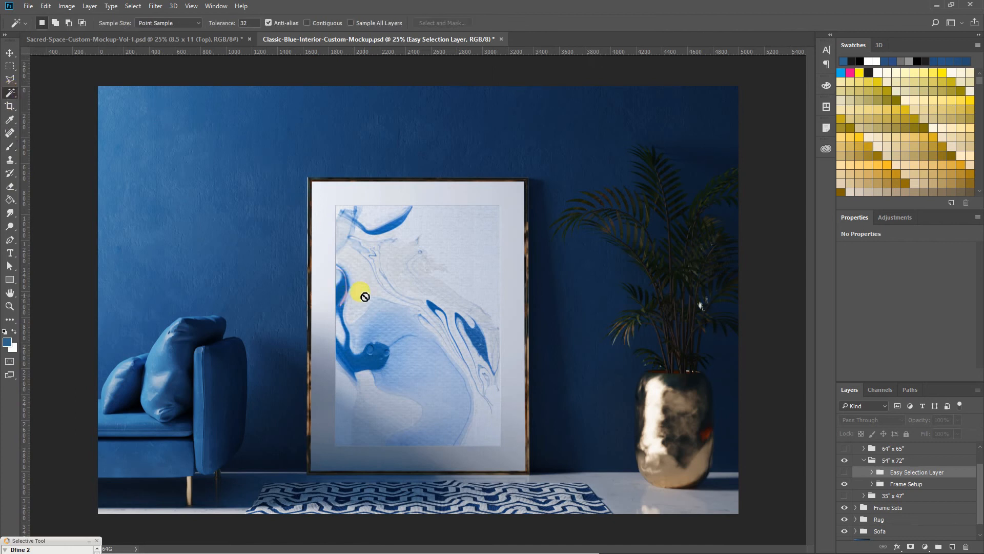
{"action": "left_click", "coordinate": [873, 472]}
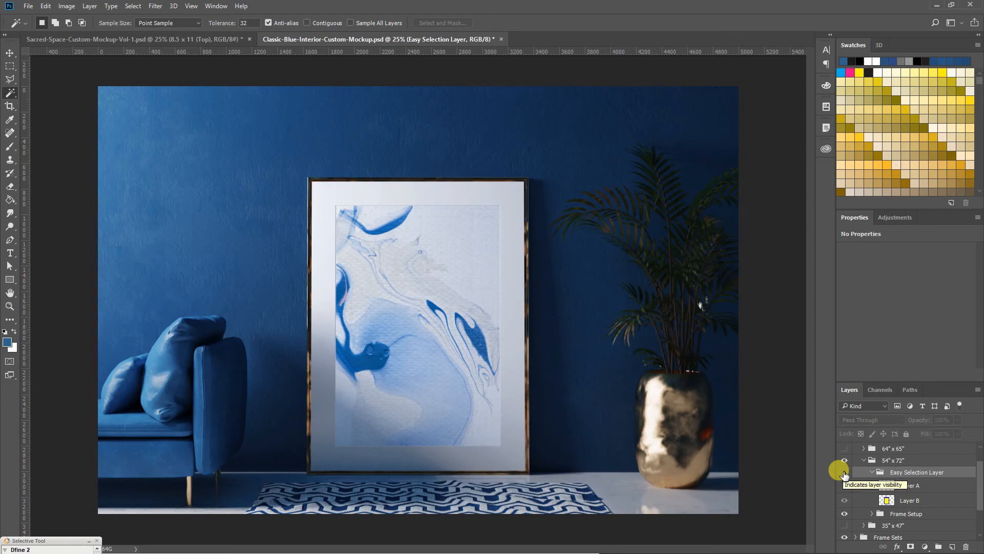
{"action": "left_click", "coordinate": [845, 473]}
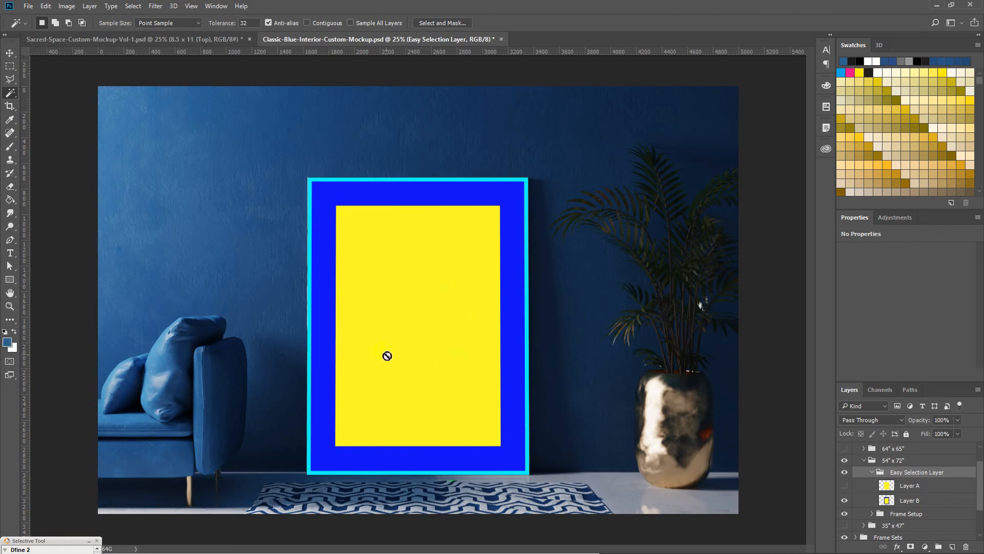
{"action": "left_click", "coordinate": [845, 486]}
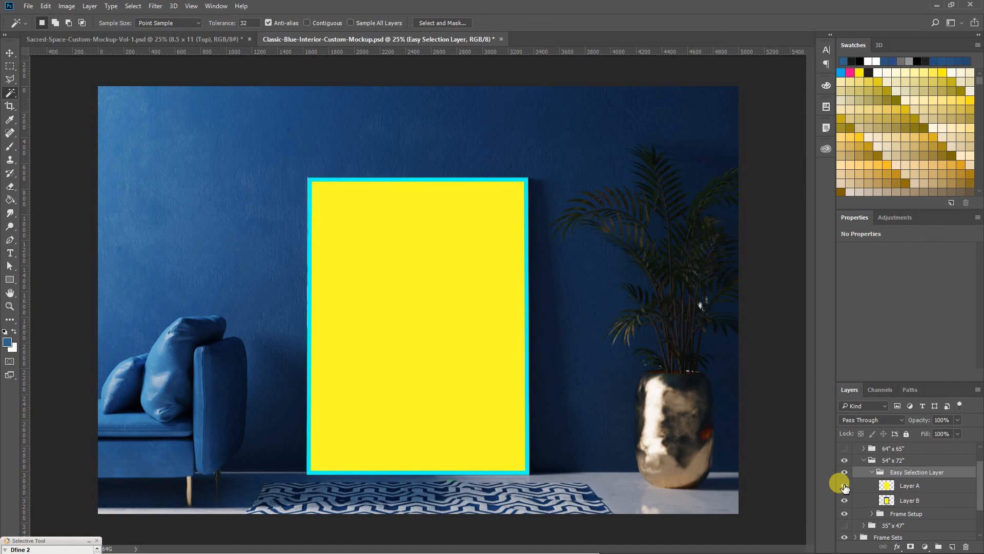
{"action": "left_click", "coordinate": [845, 485]}
Step: Select the yellow artwork area on Layer B with the Magic Wand, and hide Layer B
{"action": "left_click", "coordinate": [909, 501]}
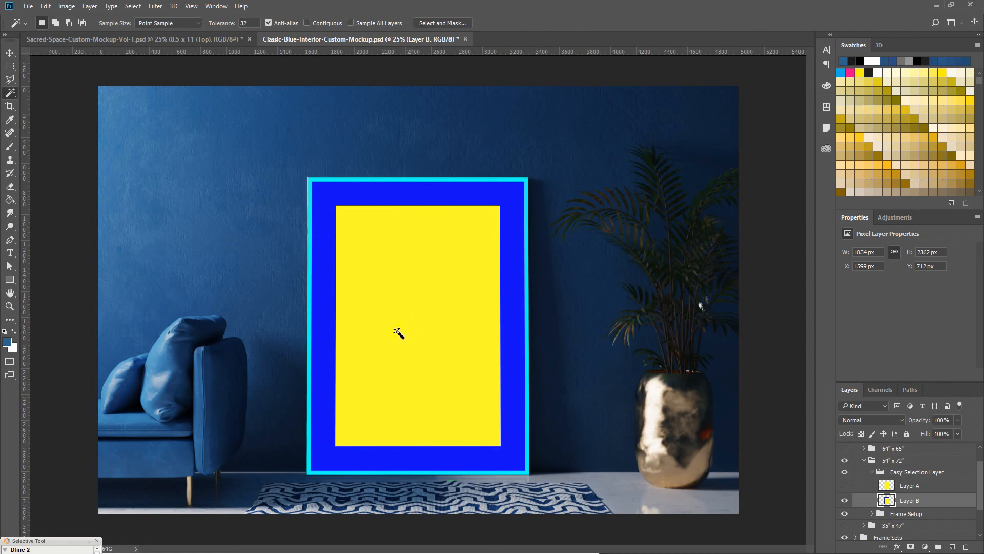
{"action": "left_click", "coordinate": [409, 306]}
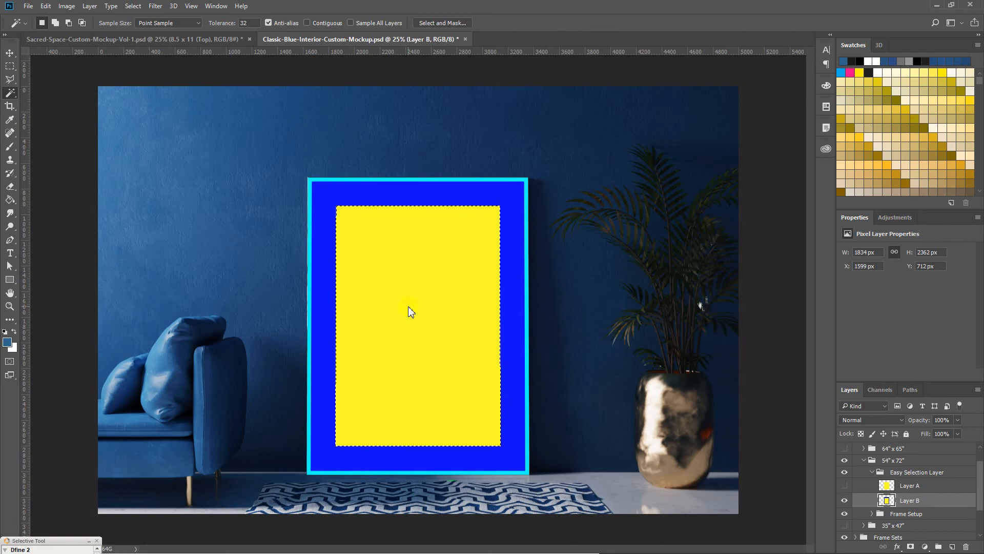
{"action": "left_click", "coordinate": [846, 502]}
Step: Expand the Frame Setup group and unlock its 54" x 72" base layer for editing
{"action": "scroll", "coordinate": [899, 498], "scroll_direction": "down", "scroll_amount": 2}
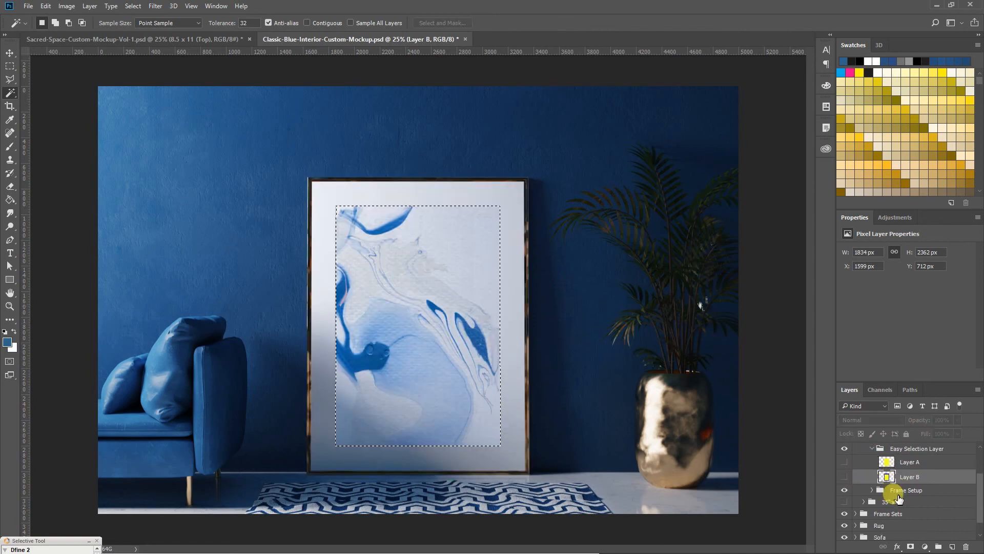
{"action": "left_click", "coordinate": [873, 491]}
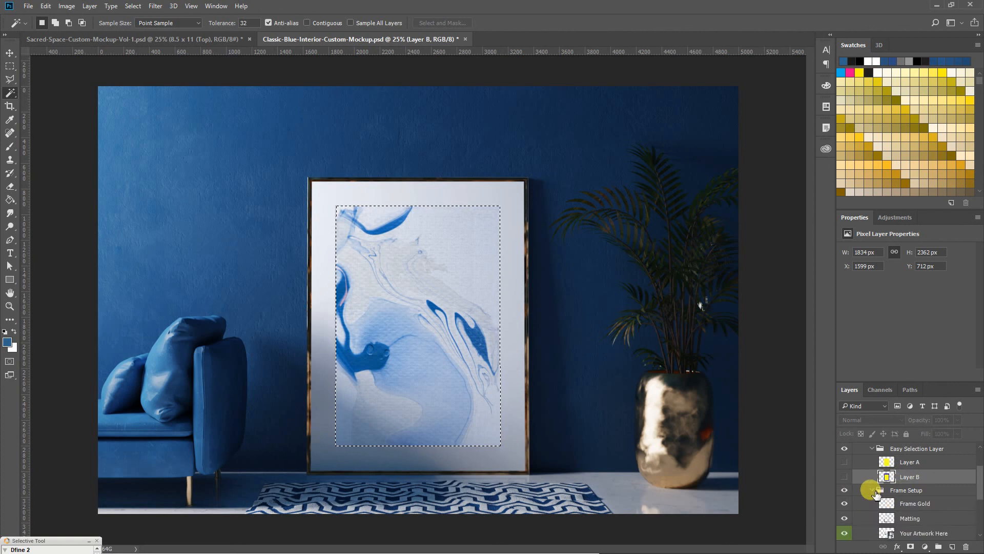
{"action": "scroll", "coordinate": [876, 493], "scroll_direction": "down", "scroll_amount": 3}
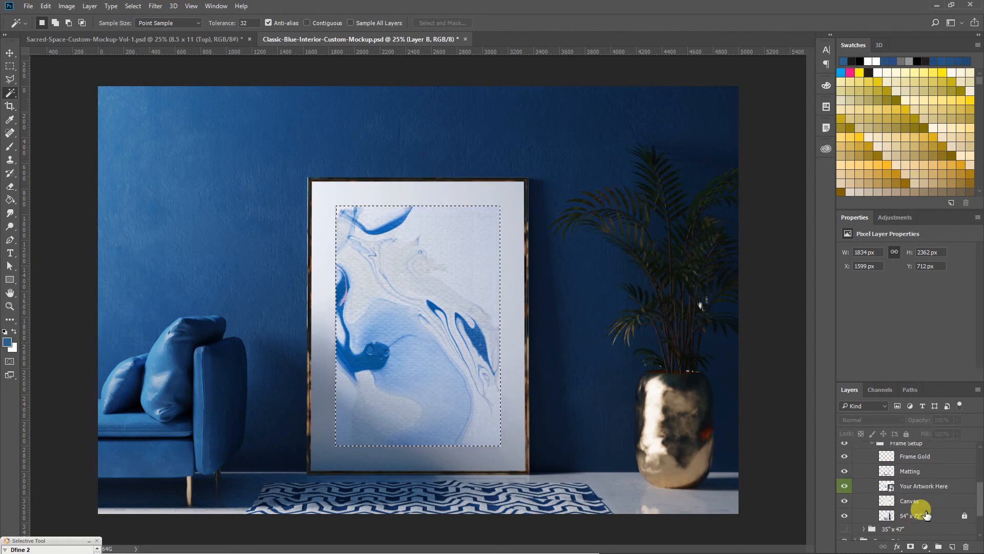
{"action": "left_click", "coordinate": [922, 518]}
{"action": "left_click", "coordinate": [965, 517]}
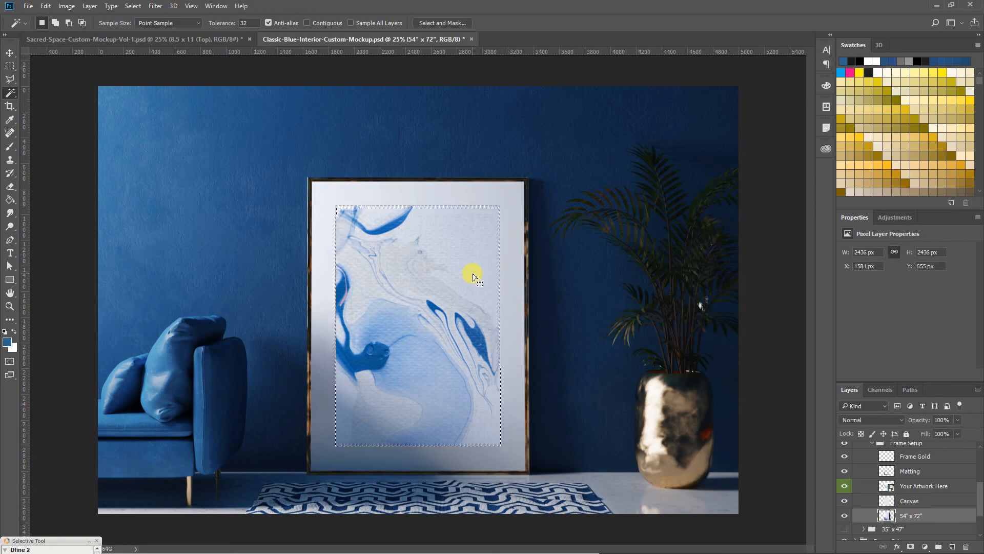
Step: Darken the selected artwork area of the 54" x 72" layer with a Levels adjustment, setting the midtone input to 0.01
{"action": "left_click", "coordinate": [67, 6]}
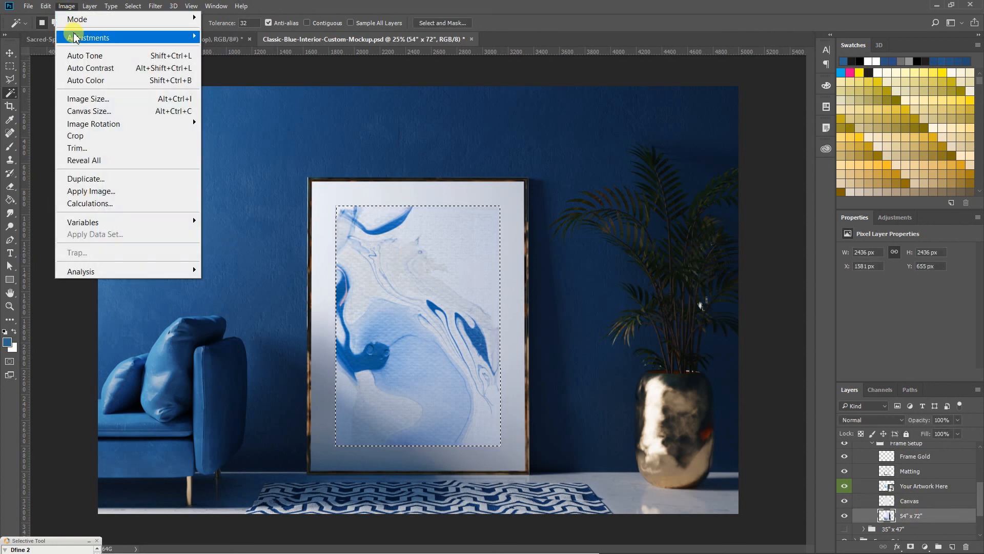
{"action": "mouse_move", "coordinate": [75, 39]}
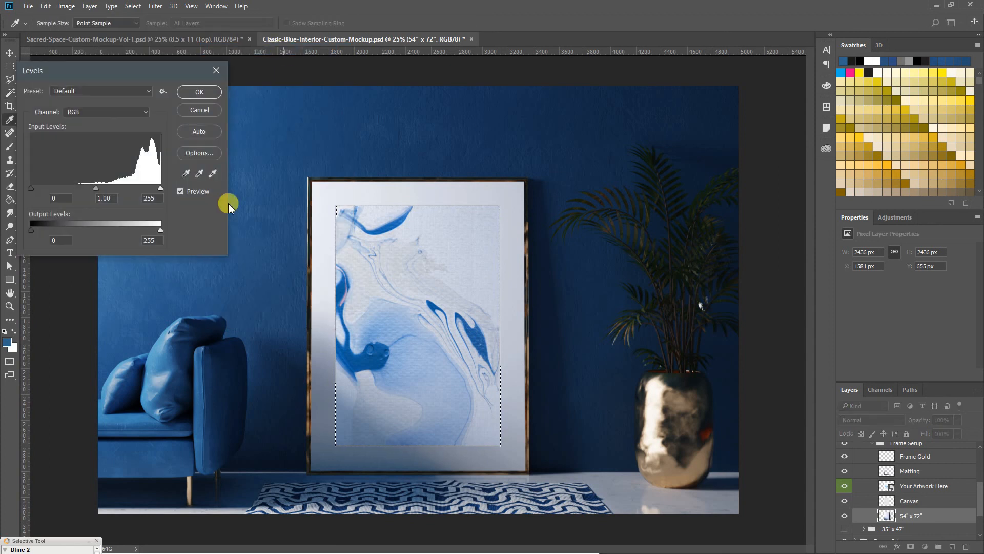
{"action": "left_click_drag", "start_coordinate": [95, 188], "coordinate": [165, 199]}
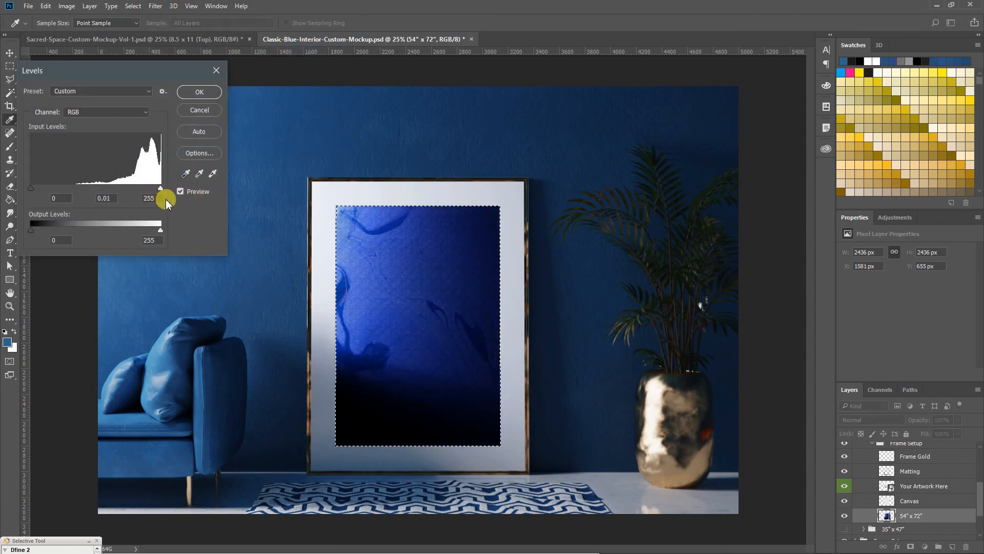